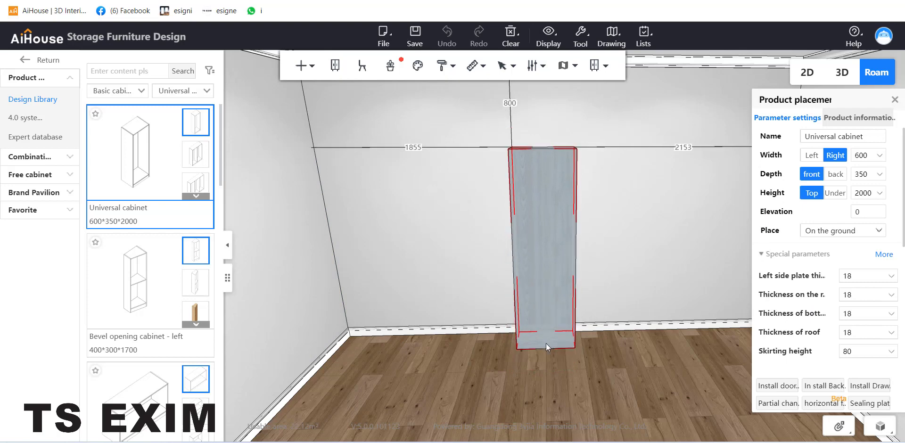
# Step: Add a top seal filler to the 600 mm wide universal cabinet
pyautogui.click(545, 347)
pyautogui.scroll(2, 480, 359)
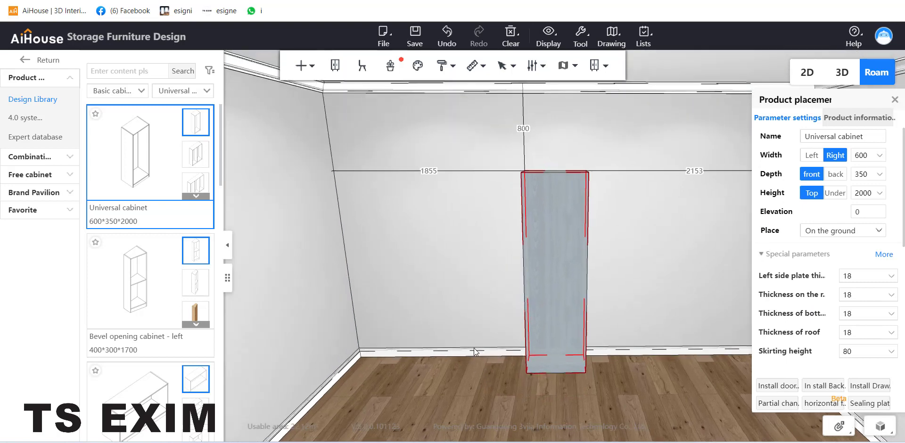
pyautogui.rightClick(550, 190)
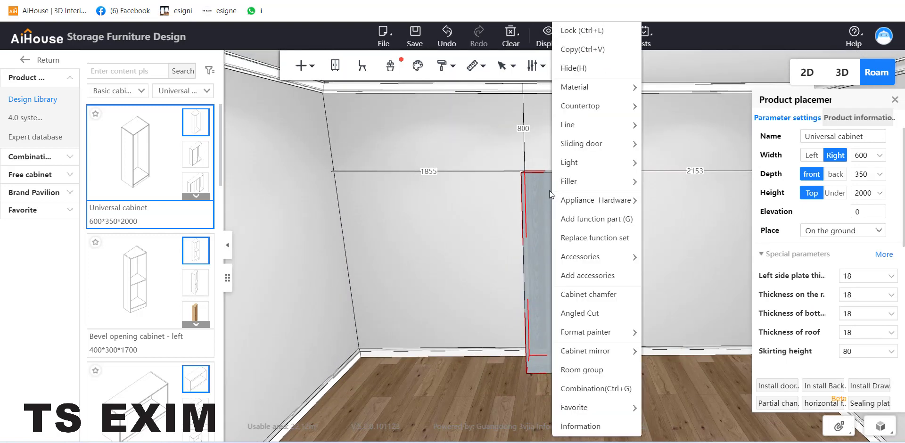
pyautogui.moveTo(618, 188)
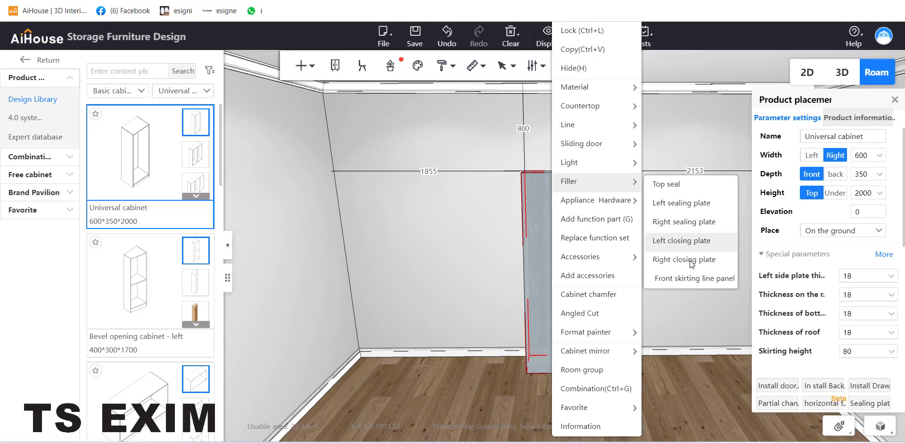
pyautogui.click(666, 184)
pyautogui.moveTo(480, 293); pyautogui.dragTo(429, 354)
pyautogui.moveTo(496, 320); pyautogui.dragTo(438, 174)
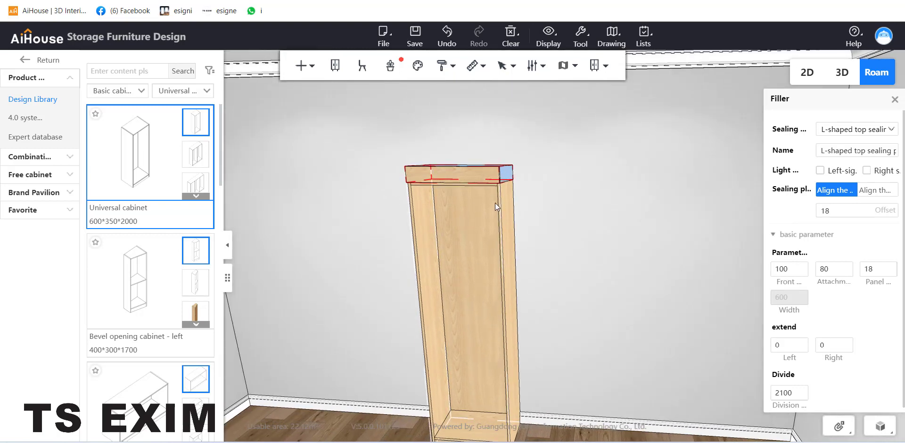
# Step: Add a left sealing plate to the universal cabinet and move its settings closer to the model
pyautogui.rightClick(507, 203)
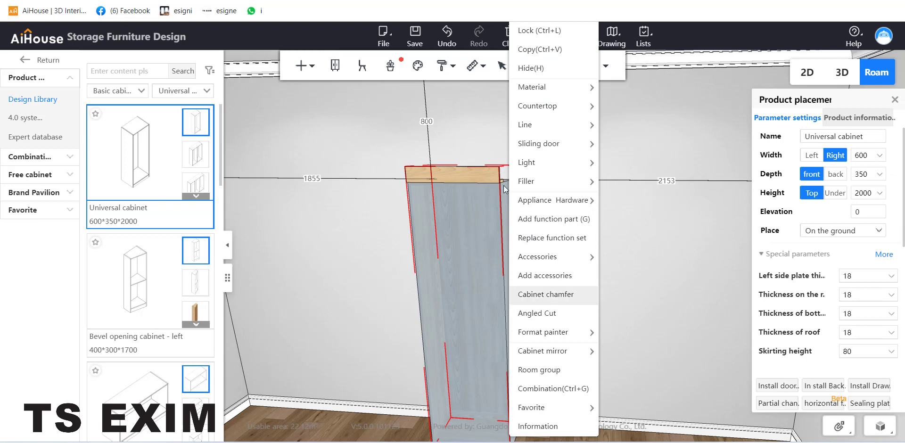
pyautogui.moveTo(528, 182)
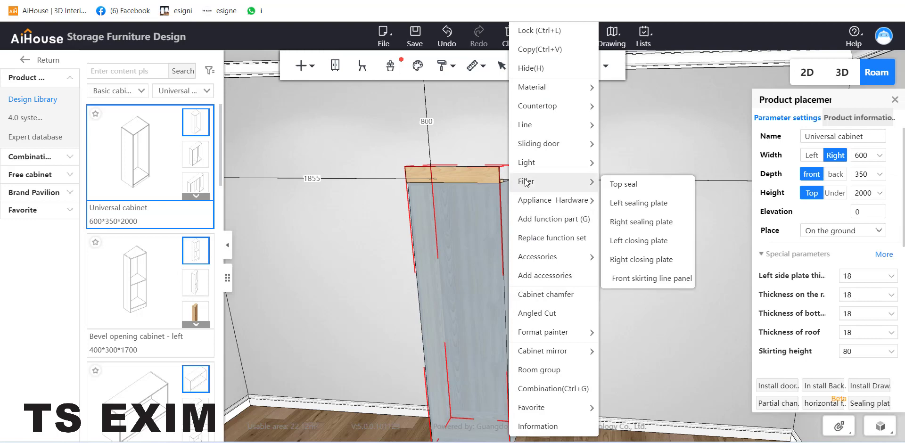
pyautogui.click(634, 209)
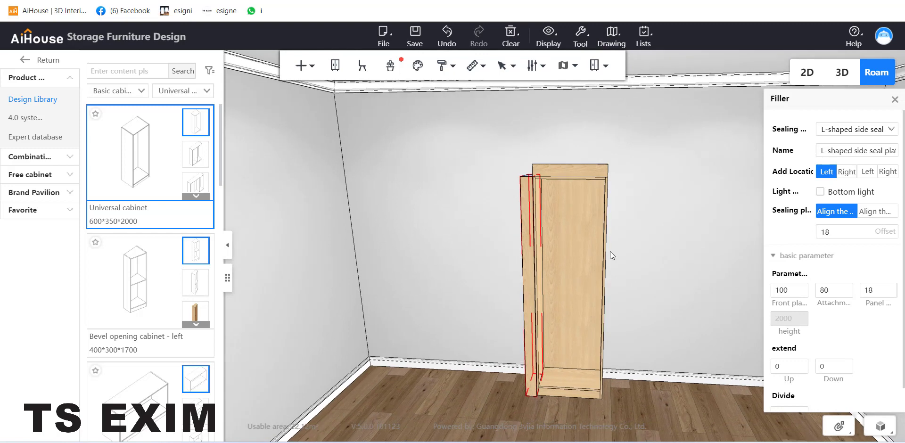
pyautogui.moveTo(610, 251); pyautogui.dragTo(635, 238)
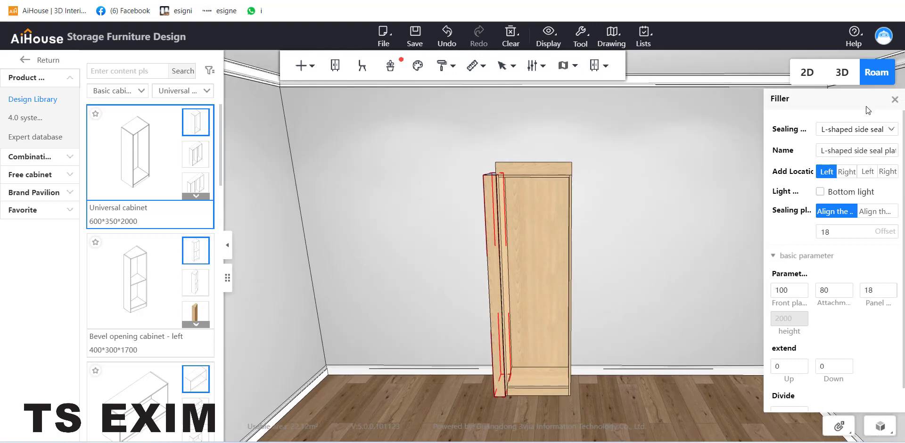
pyautogui.moveTo(866, 106); pyautogui.dragTo(745, 114)
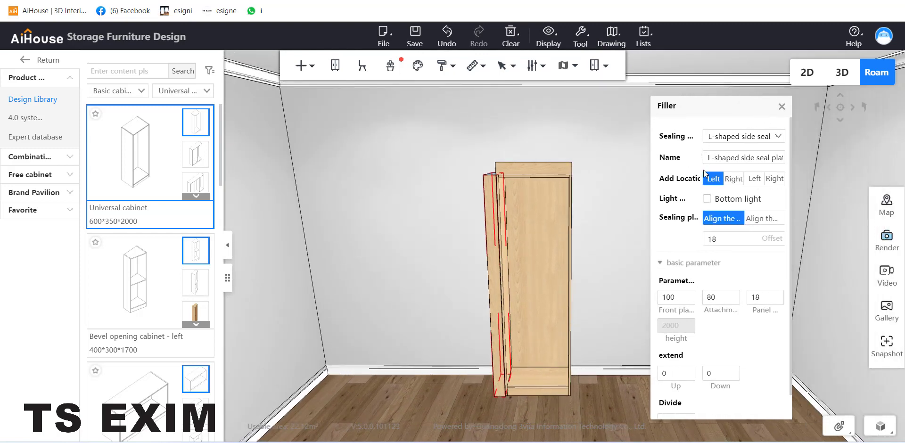
# Step: Try each add location for the L-shaped side seal plate, finishing on the first Left option
pyautogui.click(733, 179)
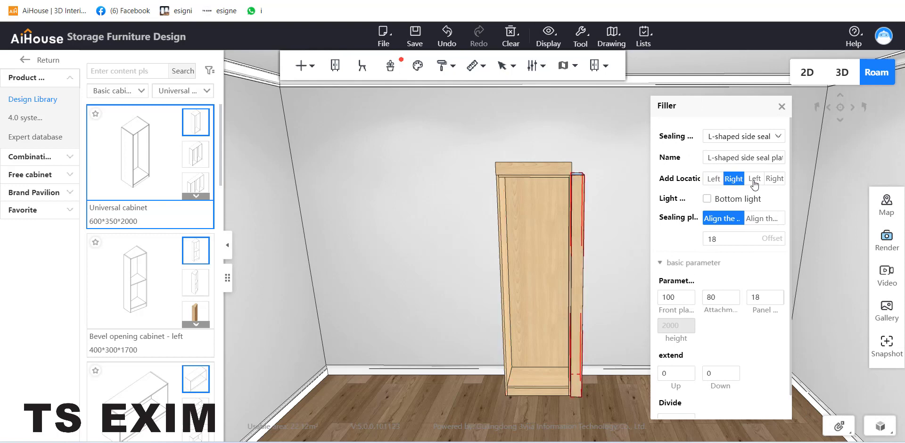
pyautogui.click(755, 179)
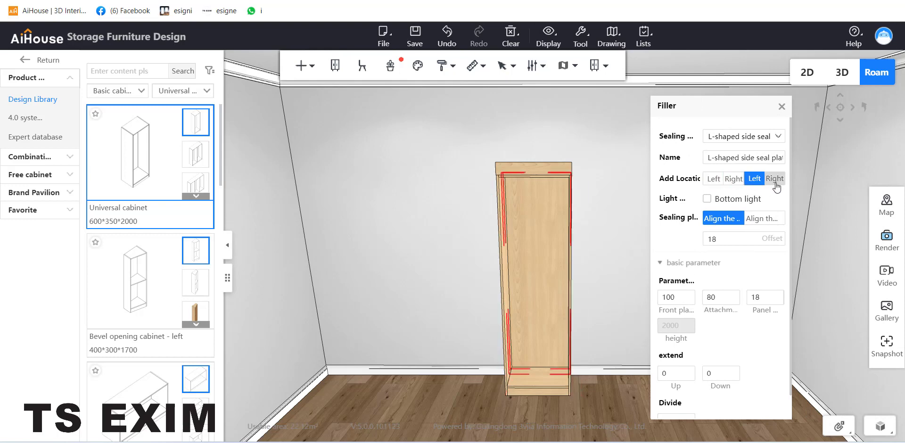
pyautogui.click(775, 179)
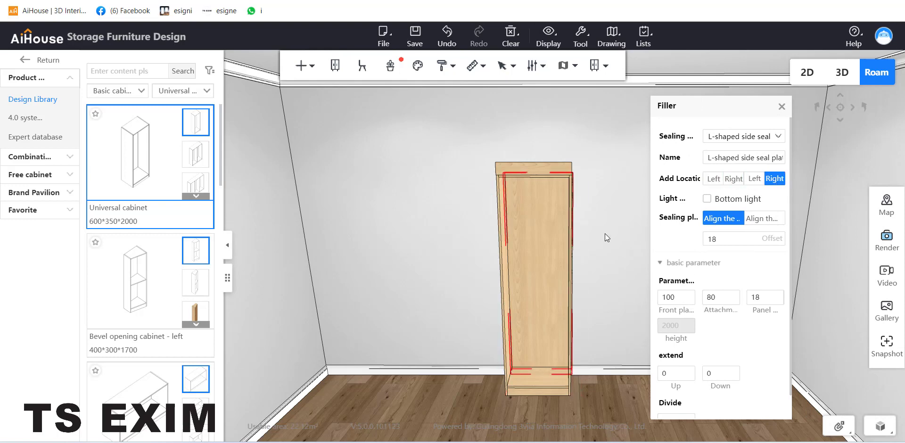
pyautogui.moveTo(604, 233); pyautogui.dragTo(516, 248)
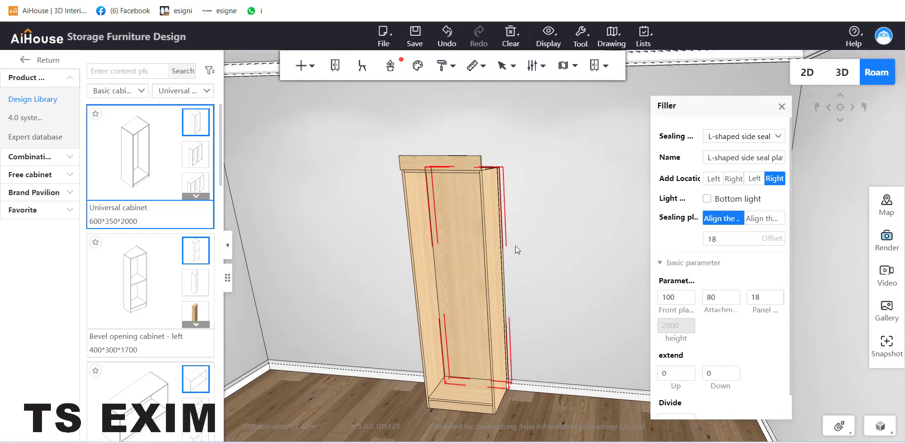
pyautogui.click(713, 179)
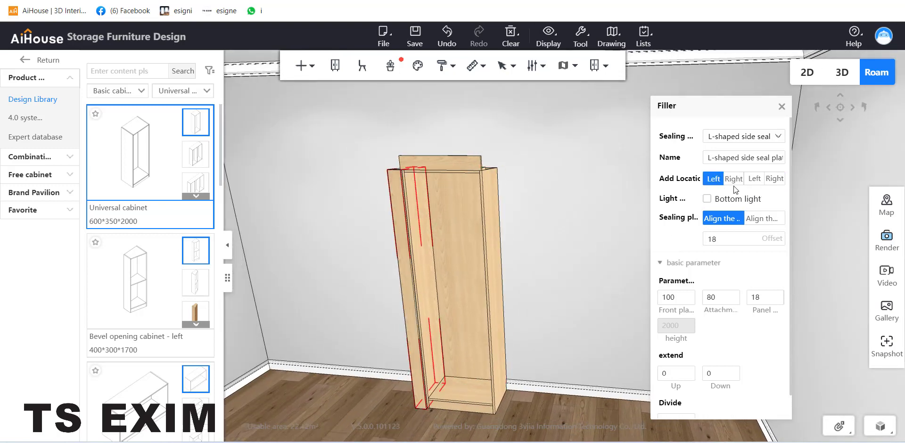
pyautogui.click(733, 182)
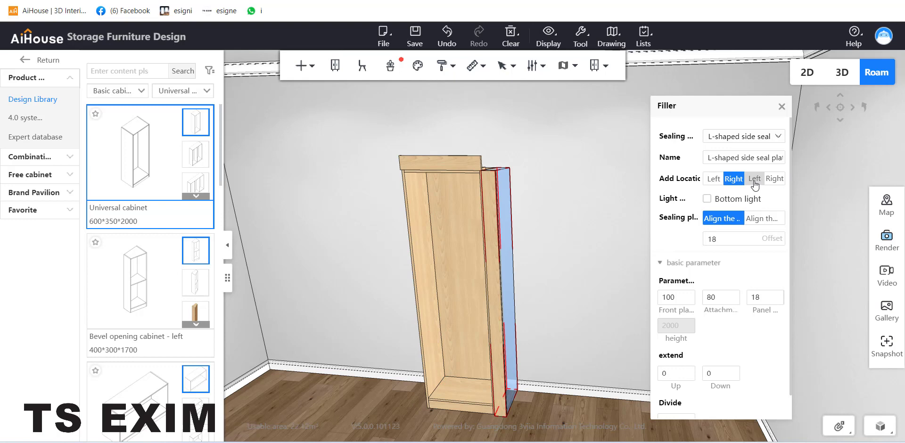
pyautogui.click(754, 181)
pyautogui.click(773, 181)
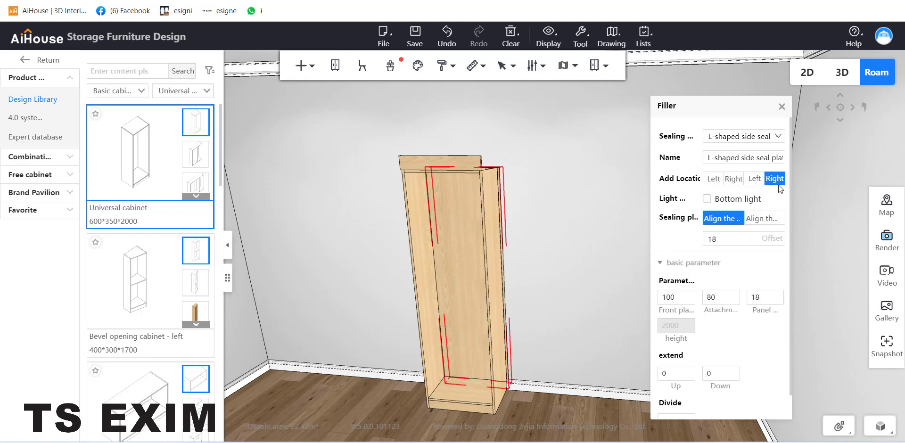
pyautogui.click(714, 182)
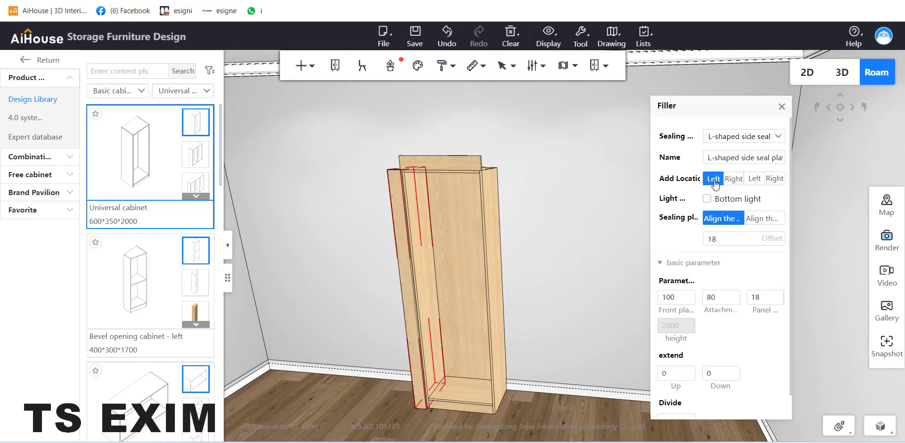
# Step: Switch the left side seal plate to the second alignment option, with an offset of 0
pyautogui.moveTo(572, 264); pyautogui.dragTo(644, 238)
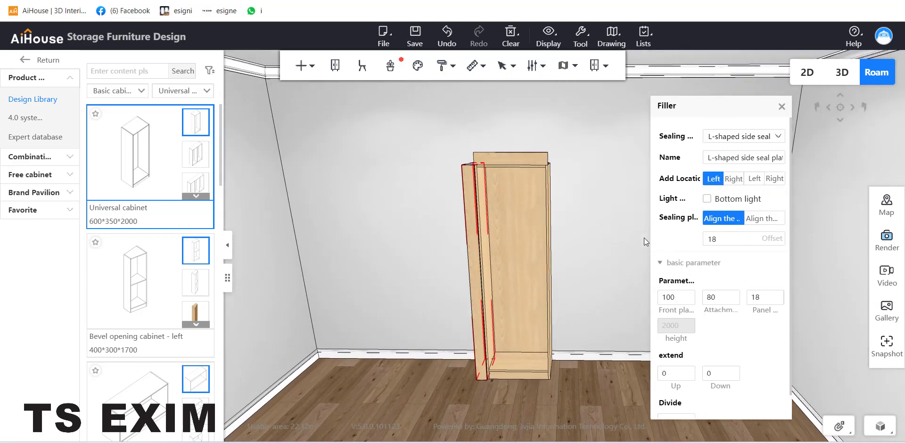
pyautogui.click(778, 218)
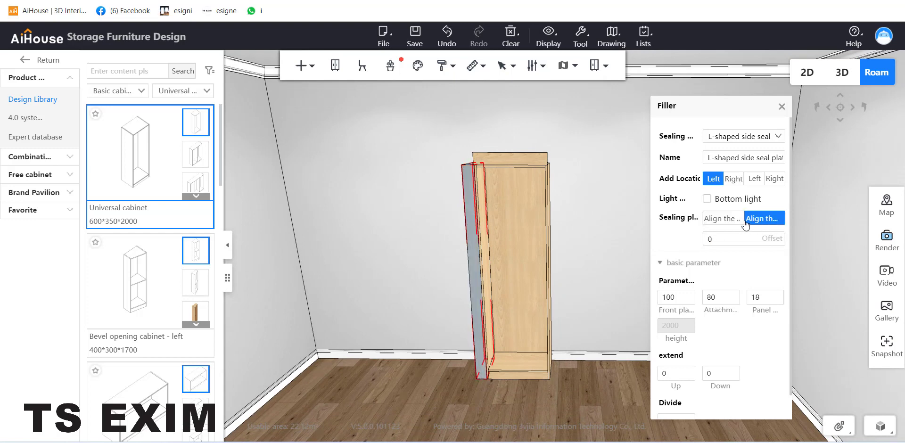
pyautogui.click(725, 219)
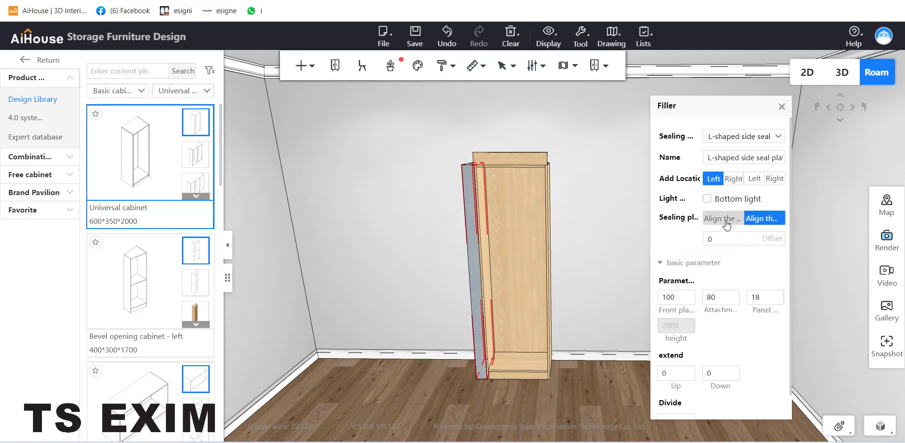
pyautogui.click(764, 218)
# Step: Extend the left side seal plate upward by 100 and inspect its joint with the top seal
pyautogui.scroll(-1, 702, 315)
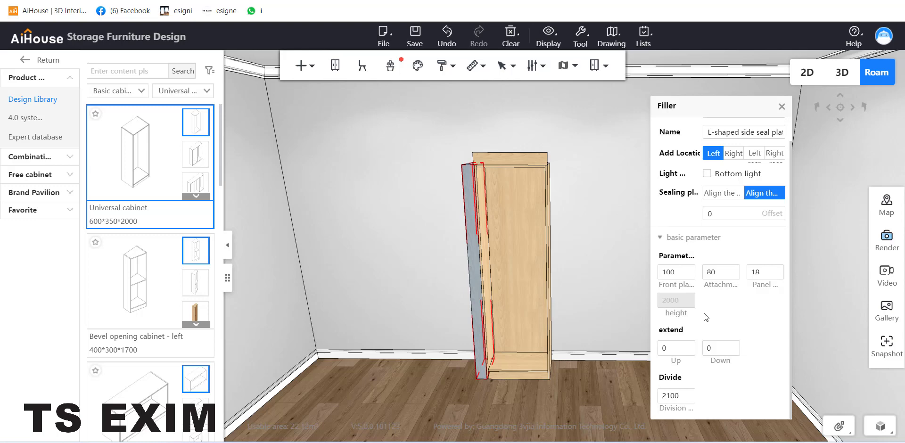
pyautogui.click(676, 349)
pyautogui.write('100')
pyautogui.press('Return')
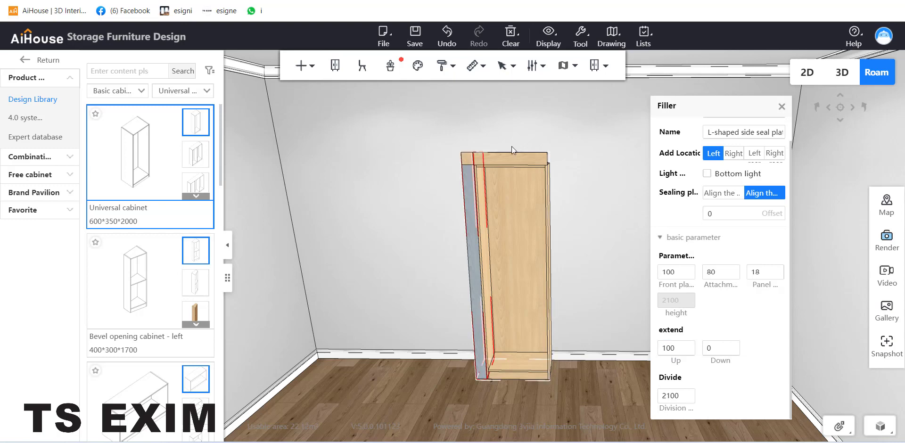
pyautogui.scroll(2, 445, 263)
pyautogui.moveTo(445, 264); pyautogui.dragTo(465, 284)
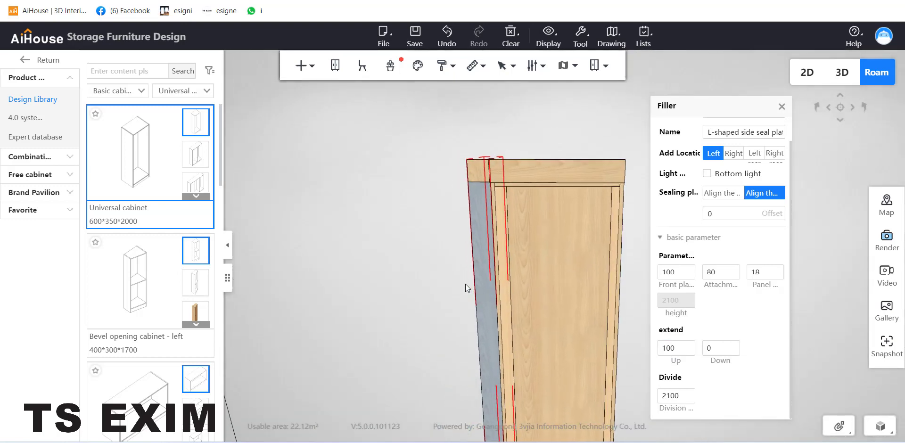
pyautogui.moveTo(429, 241); pyautogui.dragTo(437, 199)
# Step: Start installing a cabinet light, choosing Single side laminate lamp 1-2700k from the Warm light 2700k library
pyautogui.rightClick(522, 210)
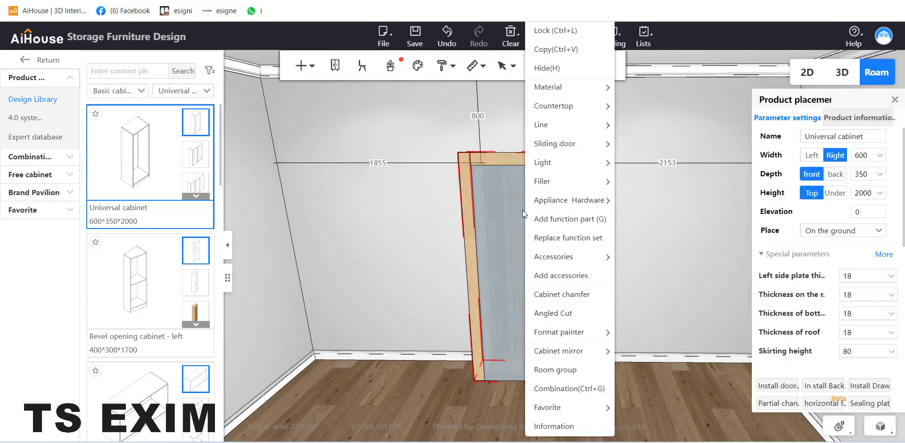
pyautogui.moveTo(551, 182)
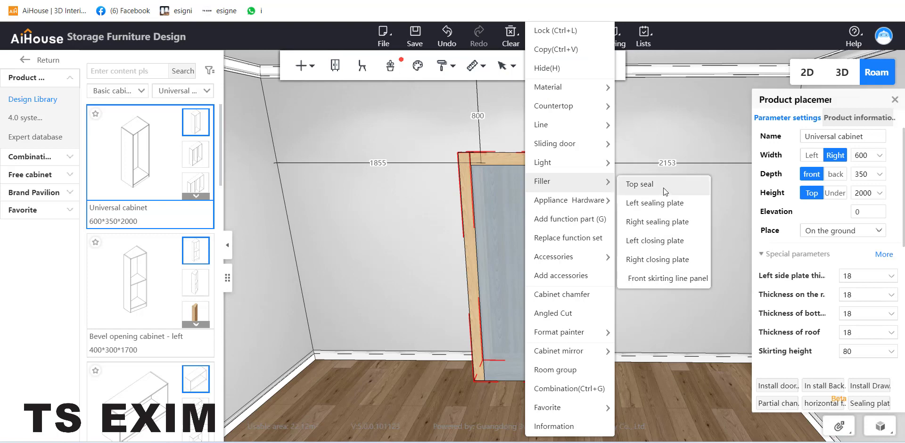
pyautogui.moveTo(549, 166)
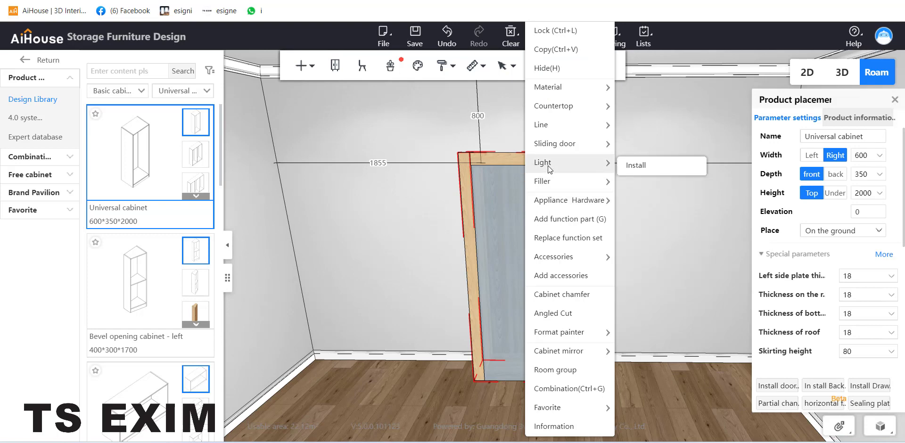
pyautogui.click(636, 166)
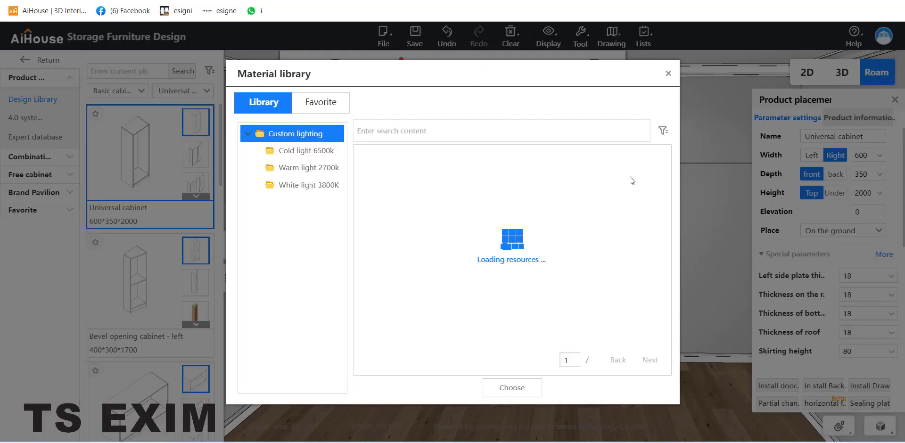
pyautogui.click(327, 151)
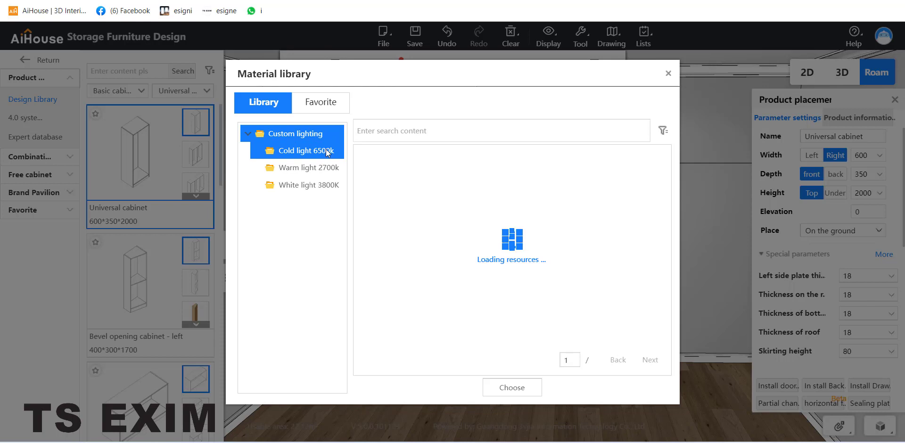
pyautogui.click(288, 168)
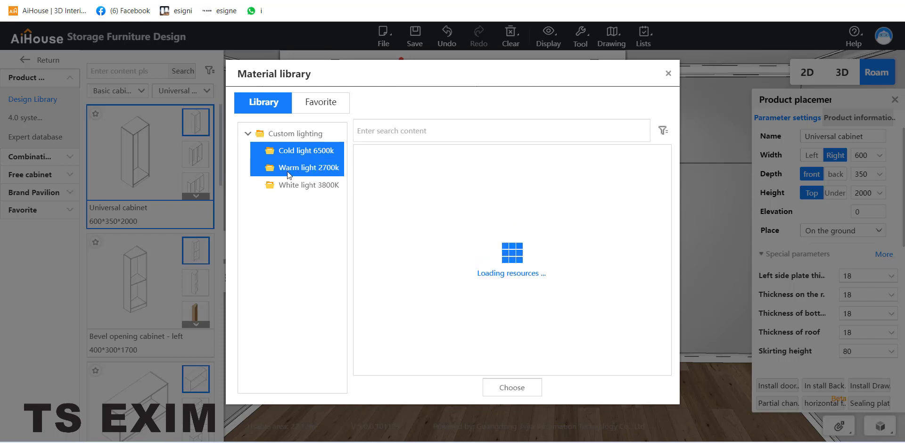
pyautogui.click(287, 171)
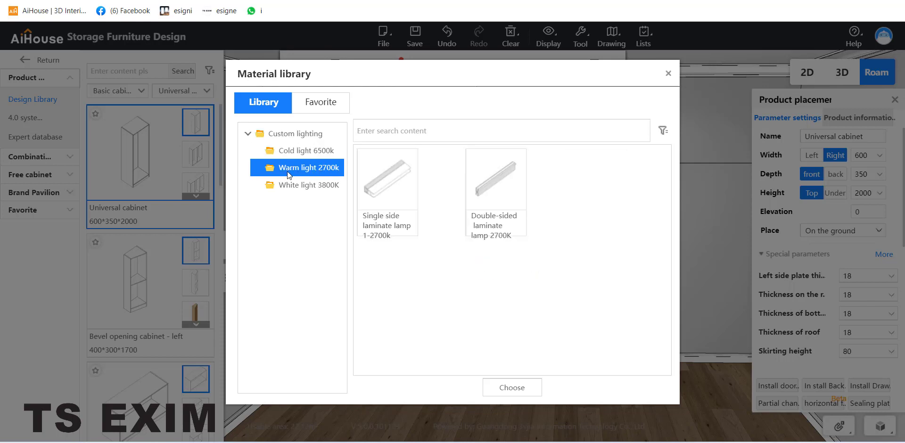
pyautogui.click(313, 189)
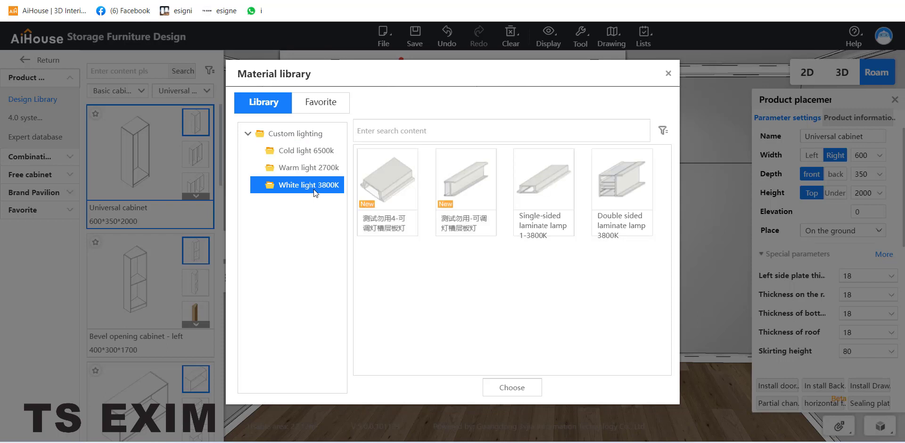
pyautogui.click(315, 168)
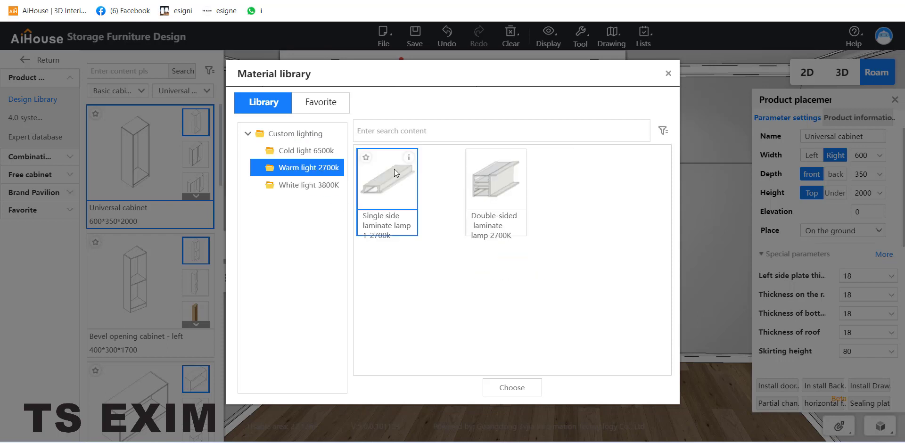
pyautogui.click(390, 174)
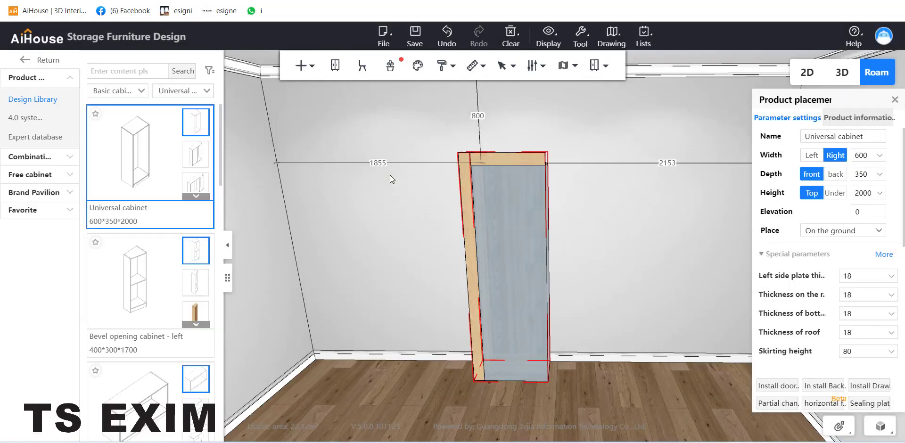
pyautogui.scroll(3, 533, 259)
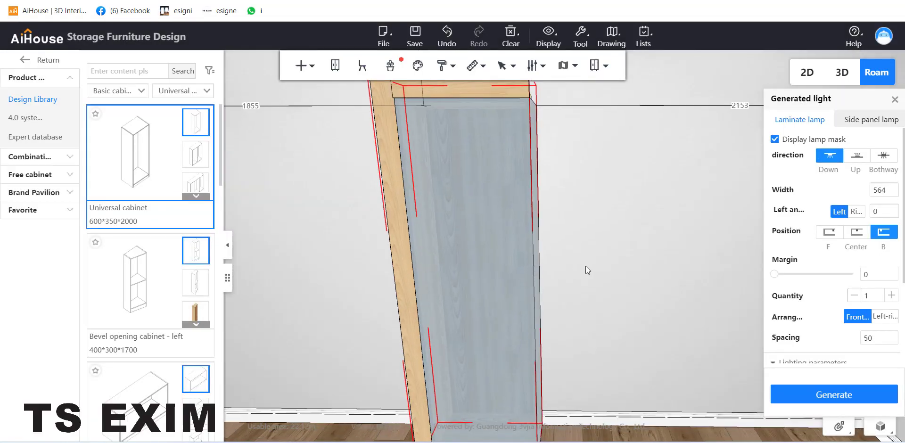
pyautogui.moveTo(585, 266)
pyautogui.mouseDown()
pyautogui.moveTo(650, 272)
pyautogui.moveTo(587, 267)
pyautogui.moveTo(600, 281)
pyautogui.moveTo(590, 271)
pyautogui.mouseUp()
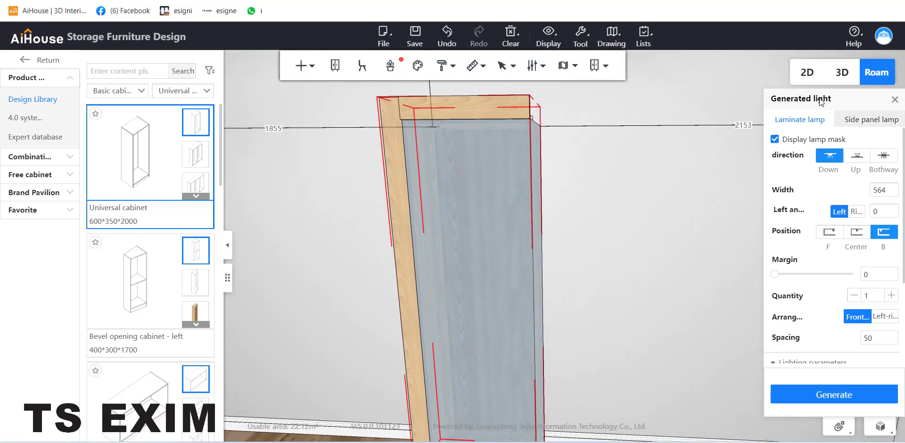
# Step: Switch the light to a side panel lamp and try its right, left and both-way directions, ending on left
pyautogui.moveTo(821, 102); pyautogui.dragTo(672, 108)
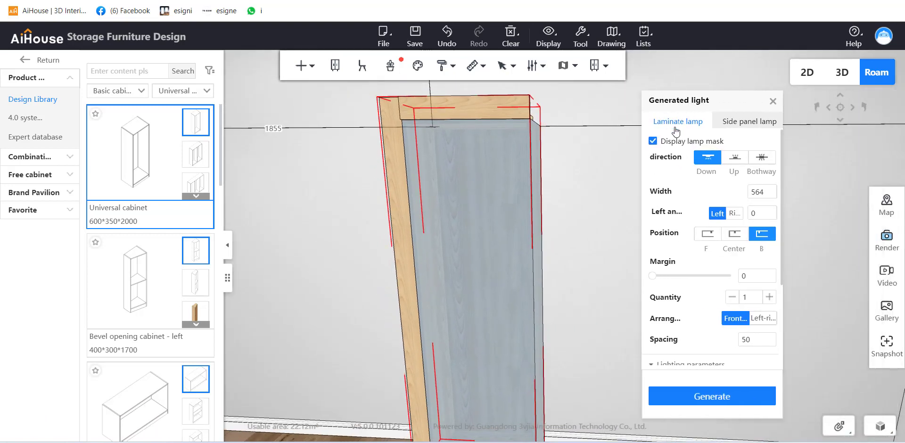
pyautogui.click(748, 124)
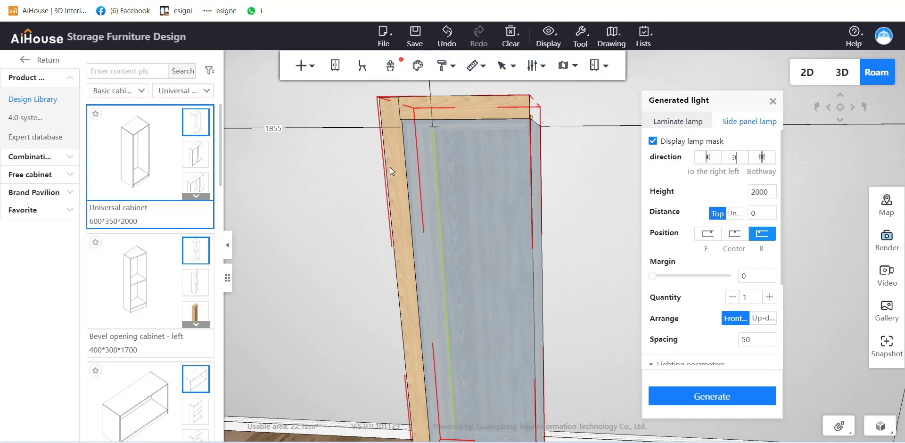
pyautogui.click(709, 161)
pyautogui.click(735, 158)
pyautogui.click(756, 161)
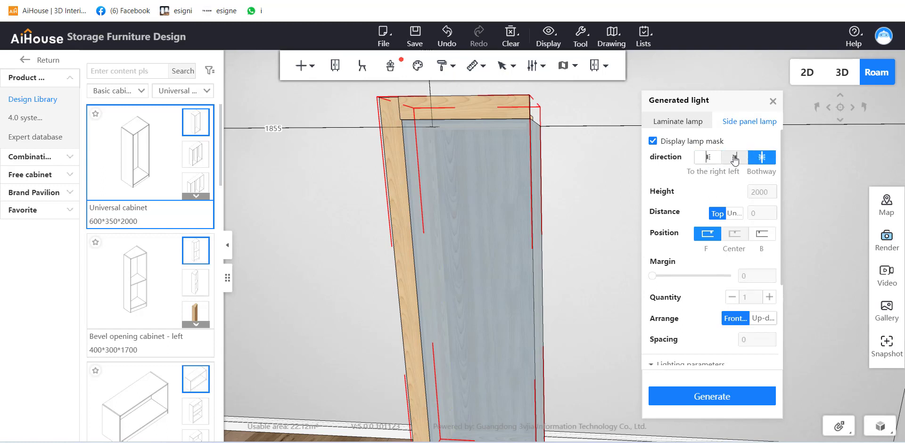
pyautogui.click(735, 160)
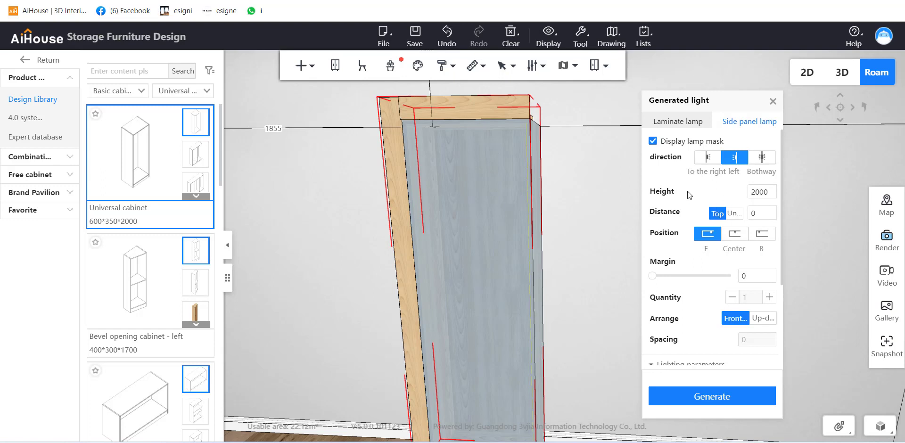
# Step: Set the left-facing side panel lamp's height to 2100 and try the Center and B positions
pyautogui.click(760, 193)
pyautogui.write('1')
pyautogui.click(733, 215)
pyautogui.click(734, 237)
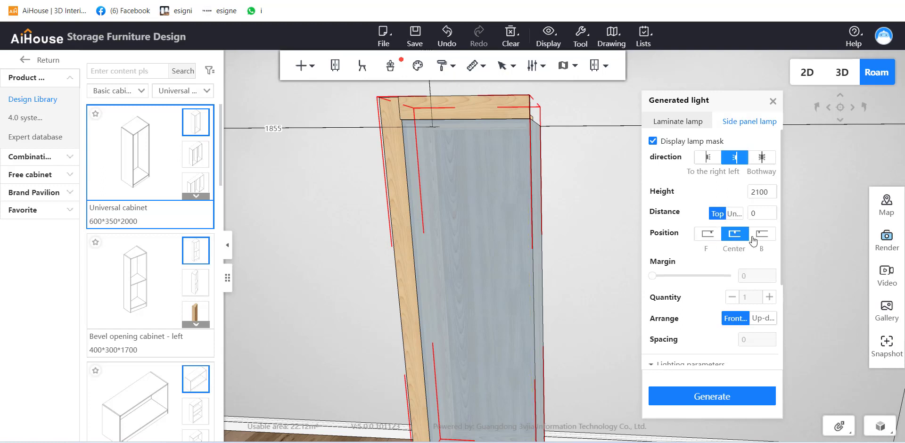
pyautogui.click(764, 236)
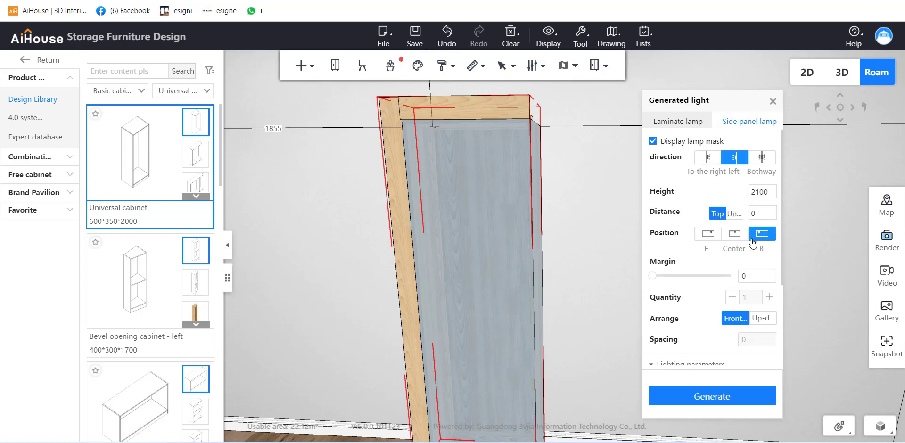
# Step: Direct the side panel lamp to the right and place it at the Center position
pyautogui.click(708, 157)
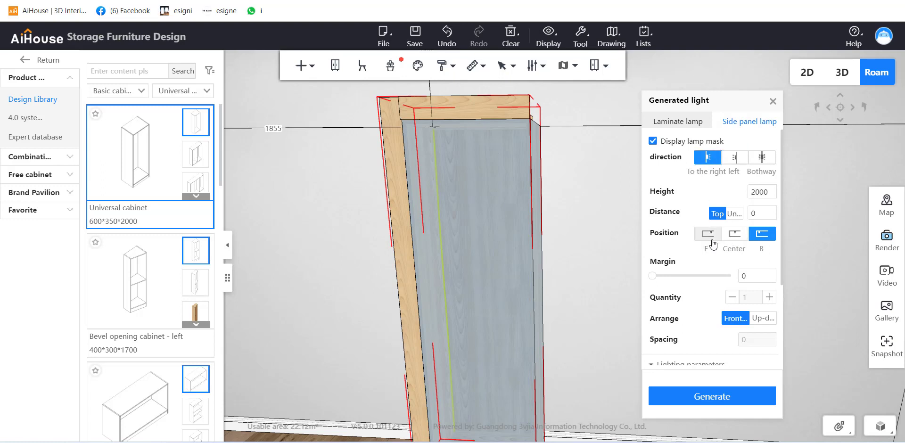
pyautogui.click(732, 242)
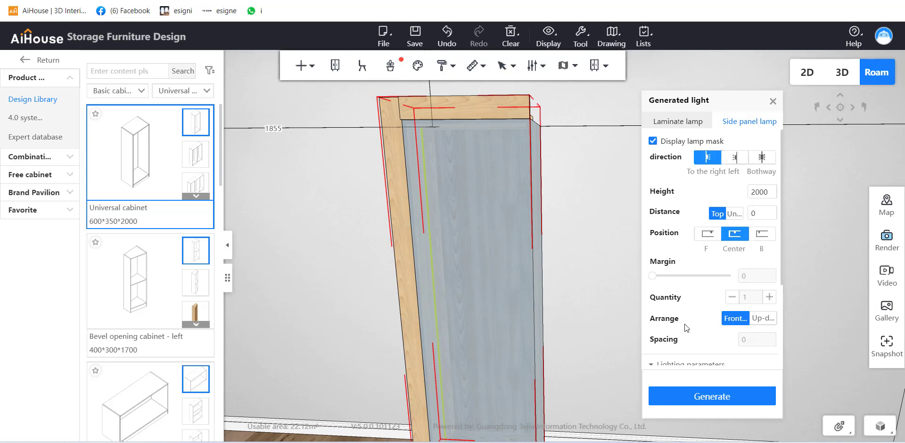
# Step: Give the lamp an orange custom colour and a brightness of 225, and generate it in the cabinet
pyautogui.scroll(-3, 686, 326)
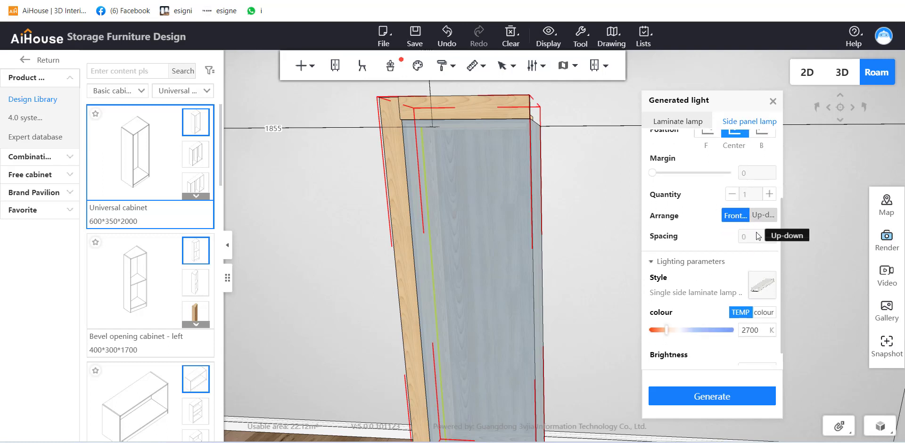
pyautogui.scroll(-1, 751, 239)
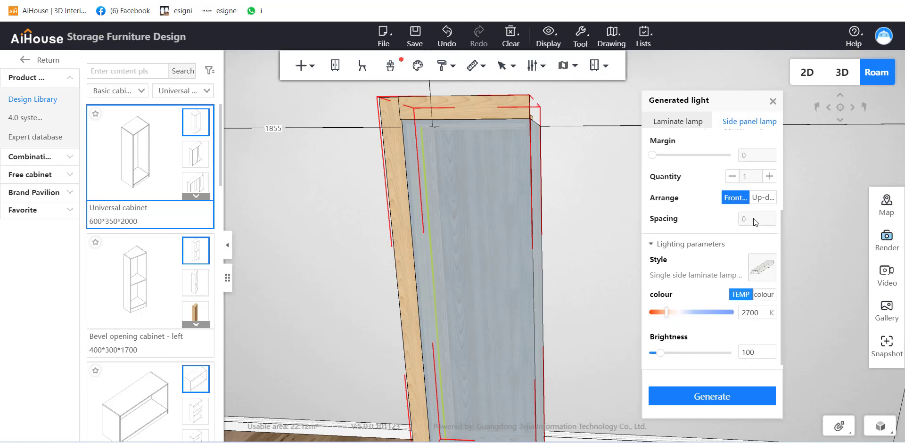
pyautogui.moveTo(761, 268)
pyautogui.moveTo(670, 319)
pyautogui.mouseDown()
pyautogui.moveTo(697, 316)
pyautogui.moveTo(669, 313)
pyautogui.mouseUp()
pyautogui.click(770, 297)
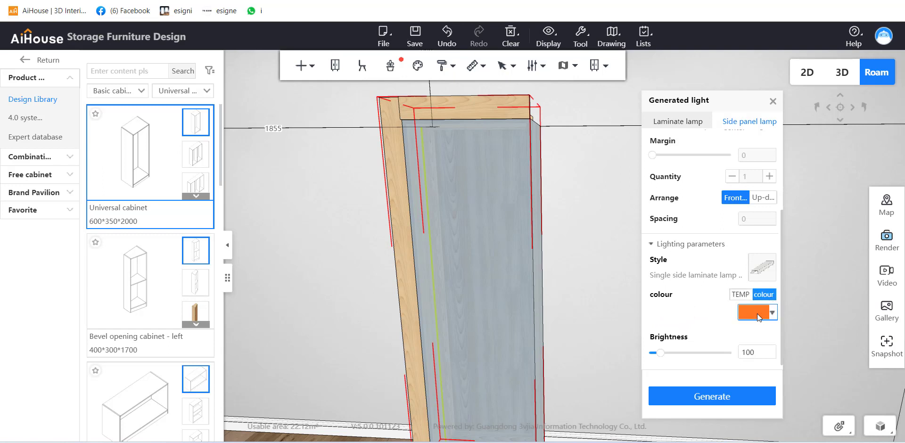
pyautogui.click(759, 314)
pyautogui.click(630, 104)
pyautogui.moveTo(674, 363); pyautogui.dragTo(672, 363)
pyautogui.click(714, 398)
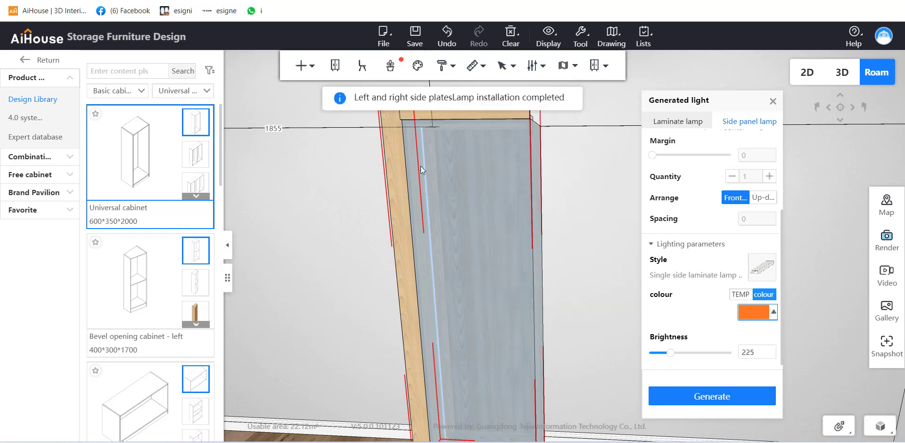
pyautogui.click(607, 213)
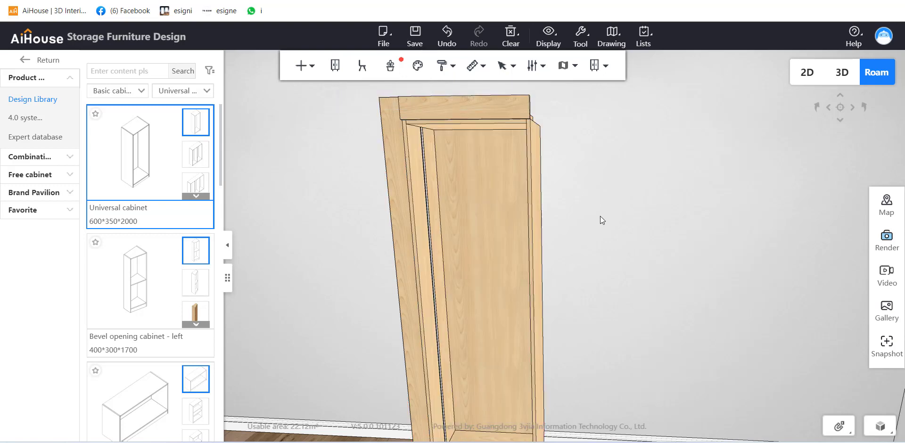
# Step: Open the cabinet's installed light for editing, review its placement and lighting parameters, and confirm and close the settings
pyautogui.moveTo(600, 216); pyautogui.dragTo(578, 226)
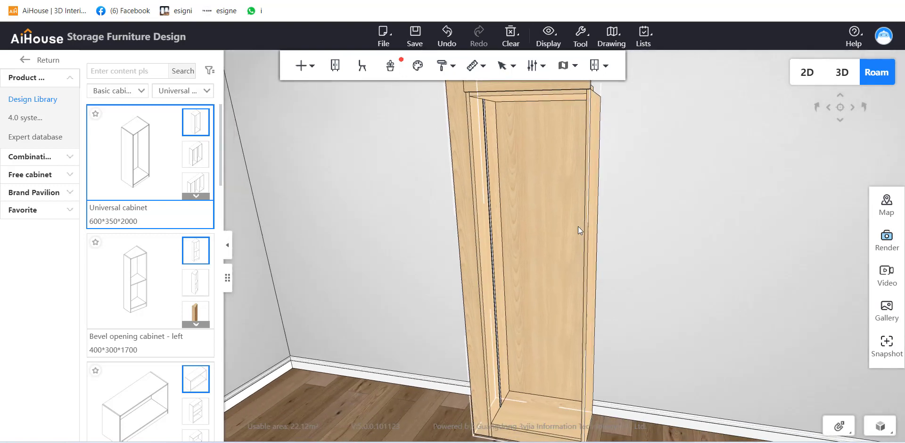
pyautogui.rightClick(488, 151)
pyautogui.moveTo(514, 165)
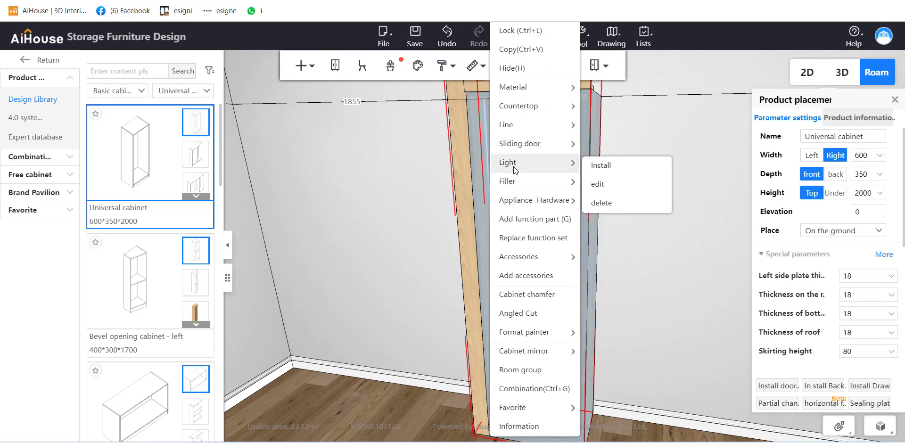
pyautogui.click(628, 184)
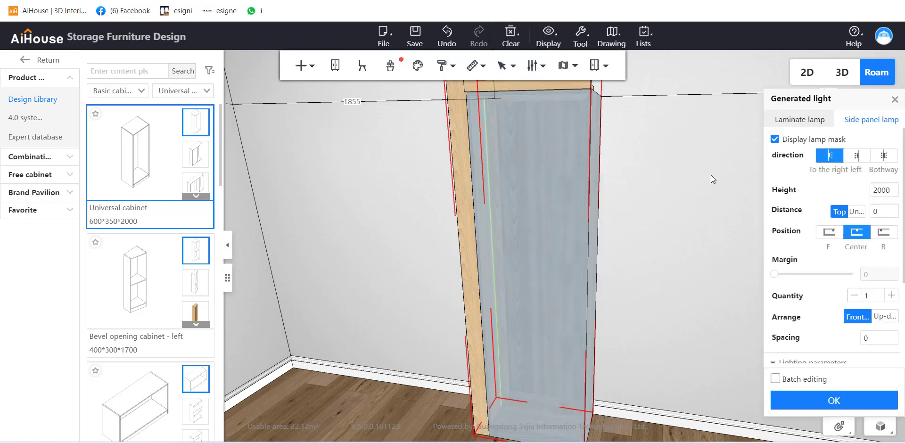
pyautogui.moveTo(821, 101); pyautogui.dragTo(689, 106)
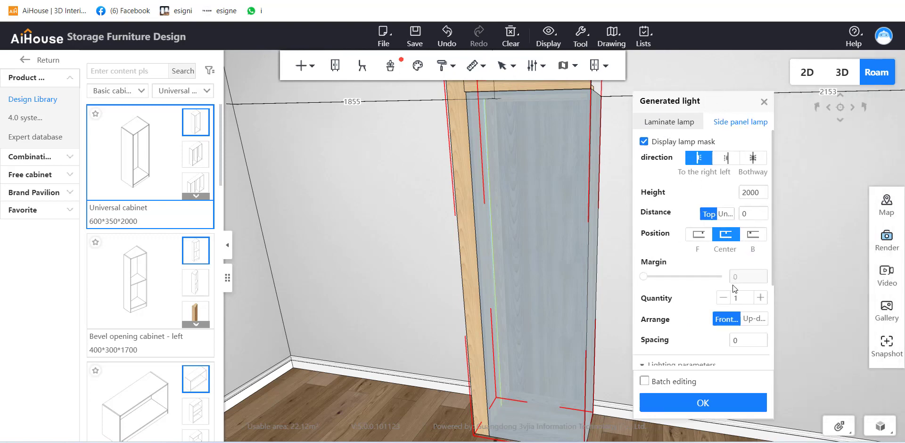
pyautogui.scroll(-3, 733, 284)
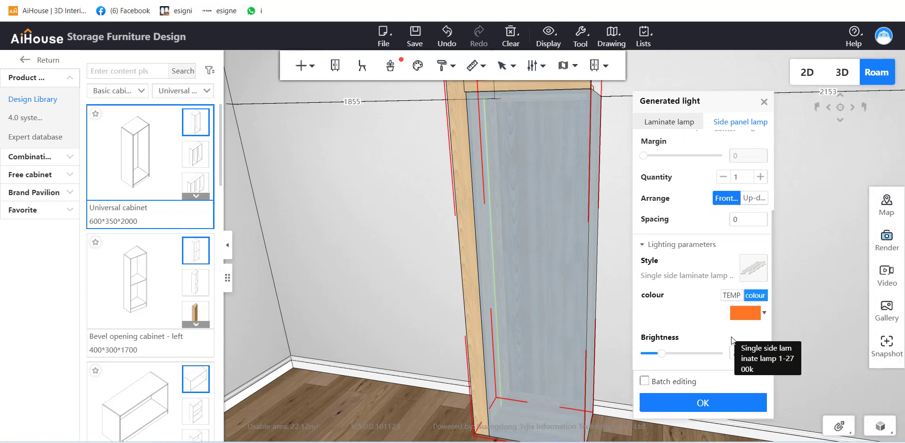
pyautogui.click(733, 404)
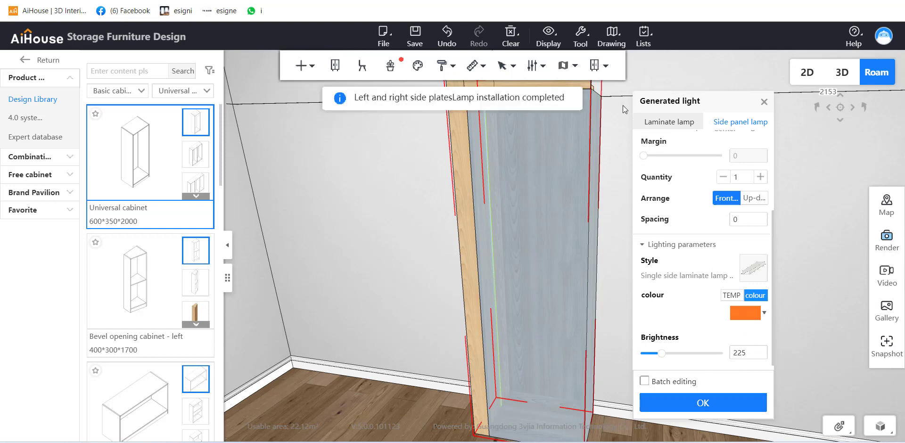
pyautogui.moveTo(624, 128); pyautogui.dragTo(702, 191)
pyautogui.click(764, 103)
pyautogui.click(656, 171)
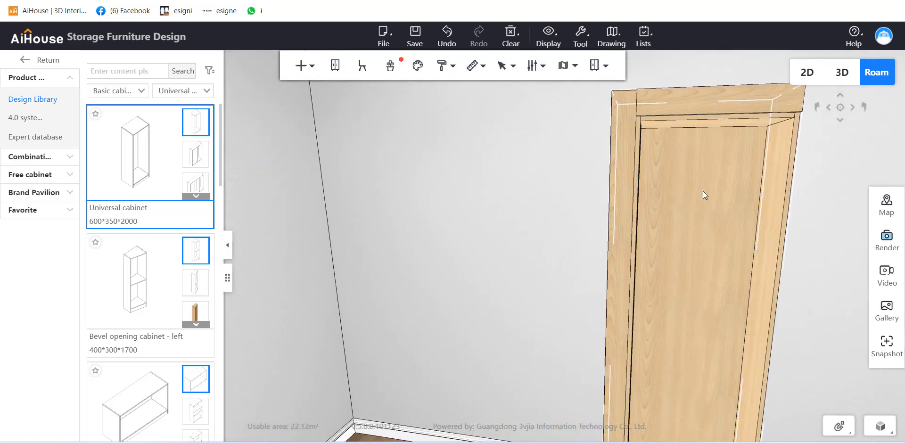
pyautogui.moveTo(561, 210); pyautogui.dragTo(672, 234)
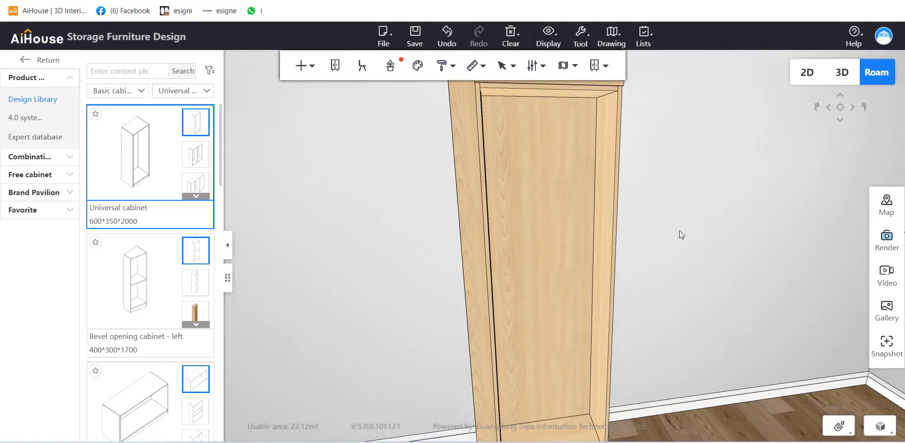
pyautogui.moveTo(679, 230); pyautogui.dragTo(632, 230, button='right')
pyautogui.moveTo(632, 230); pyautogui.dragTo(570, 229)
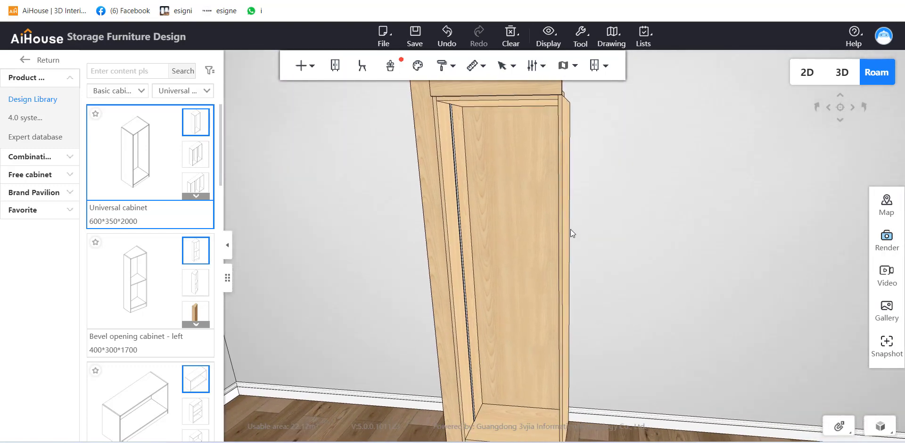